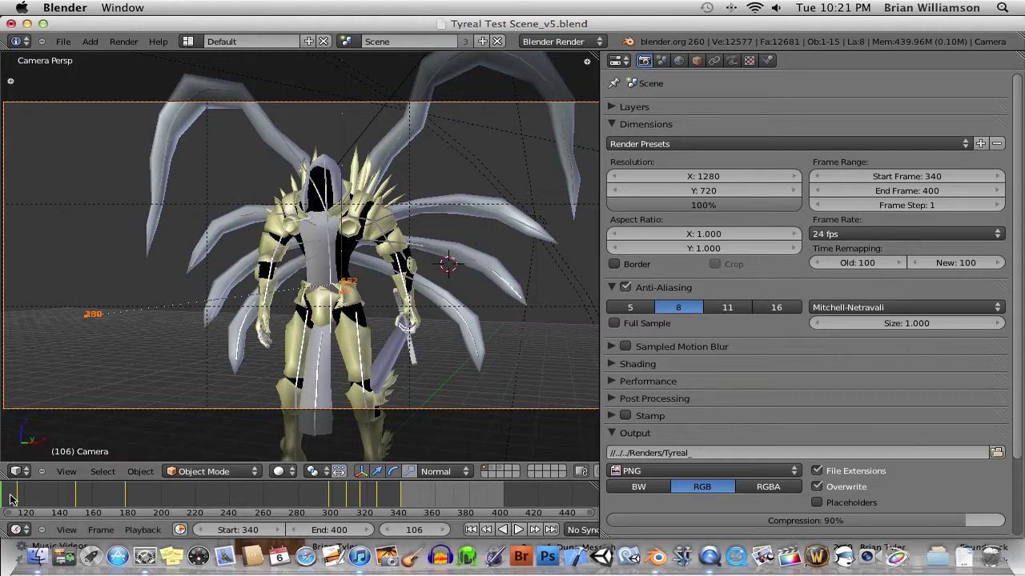
# - Scrub and step through the animation (frames 163, 118, 202, 281, 150), finishing on frame 113
pyautogui.moveTo(9, 500); pyautogui.dragTo(98, 498)
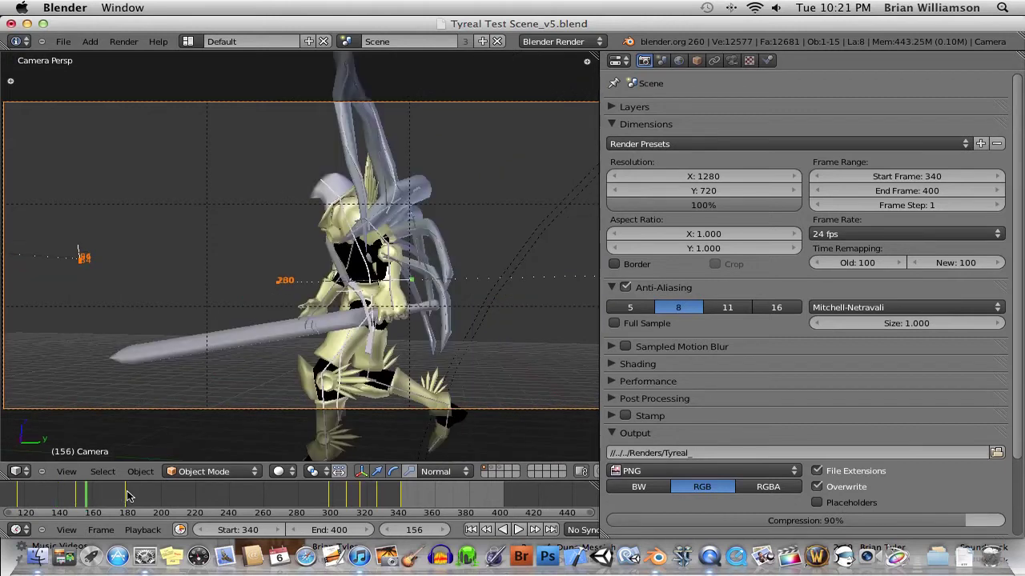
pyautogui.press('Up')
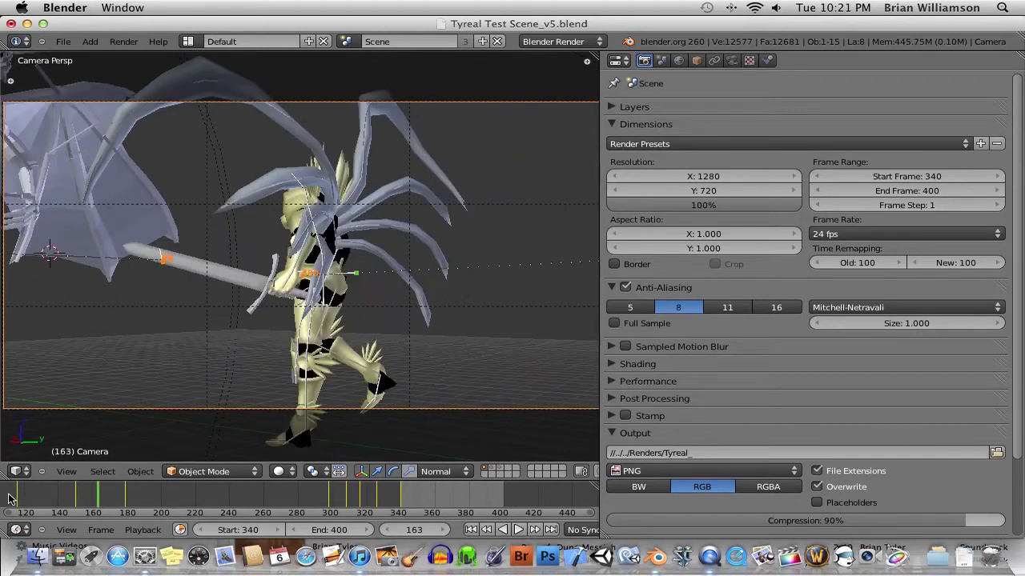
pyautogui.press('Down')
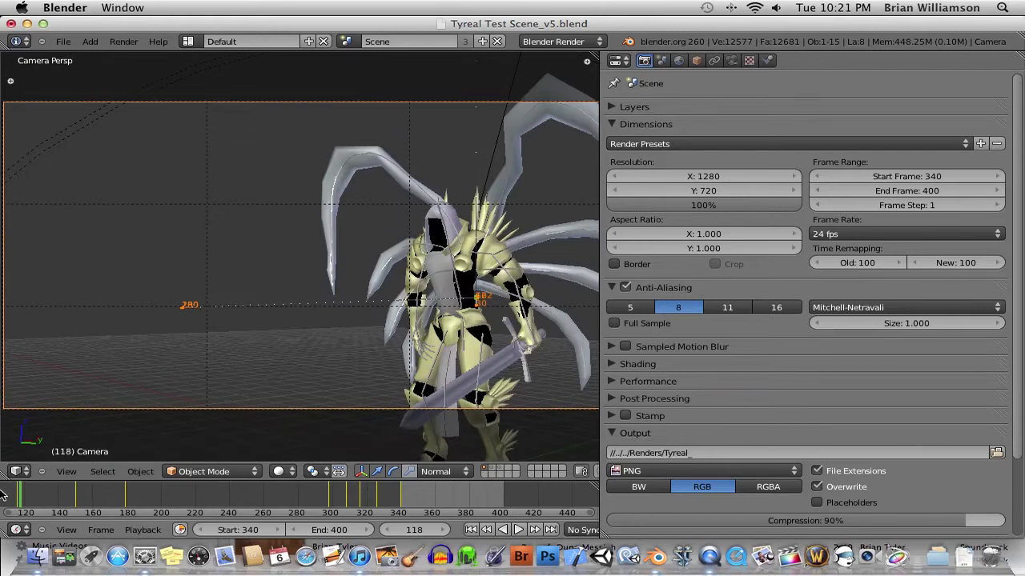
pyautogui.press('Down')
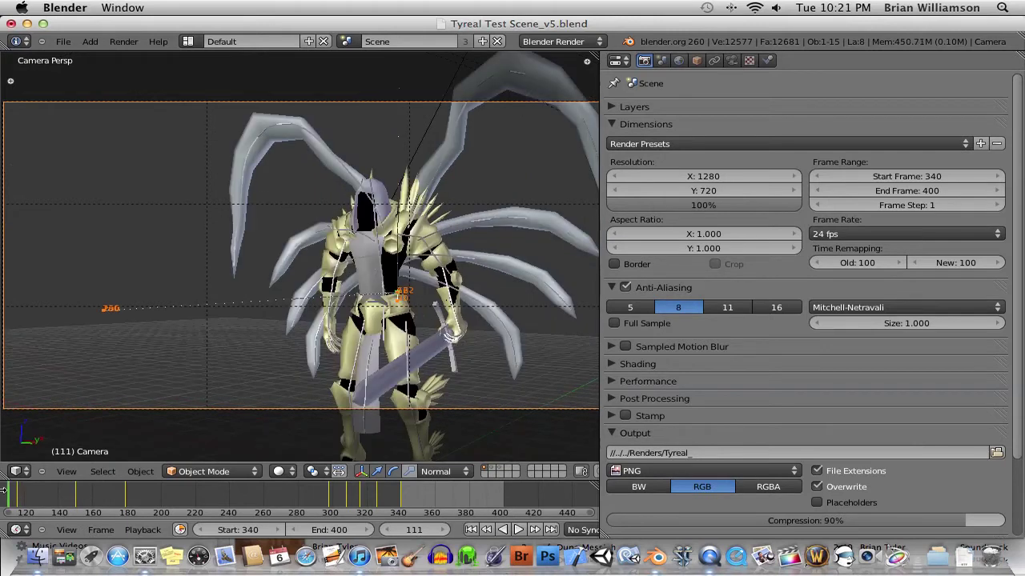
pyautogui.press('Down')
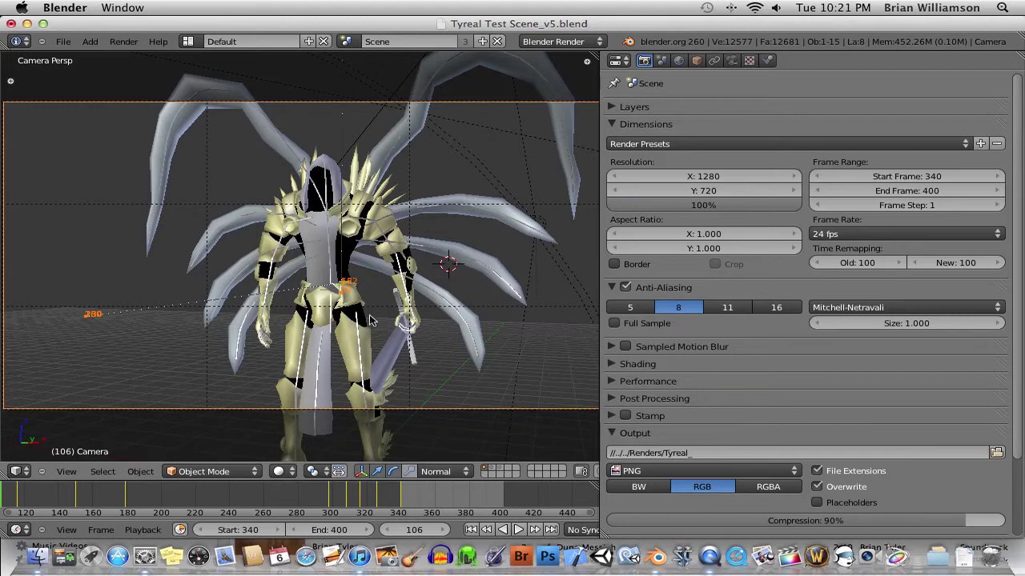
pyautogui.click(165, 496)
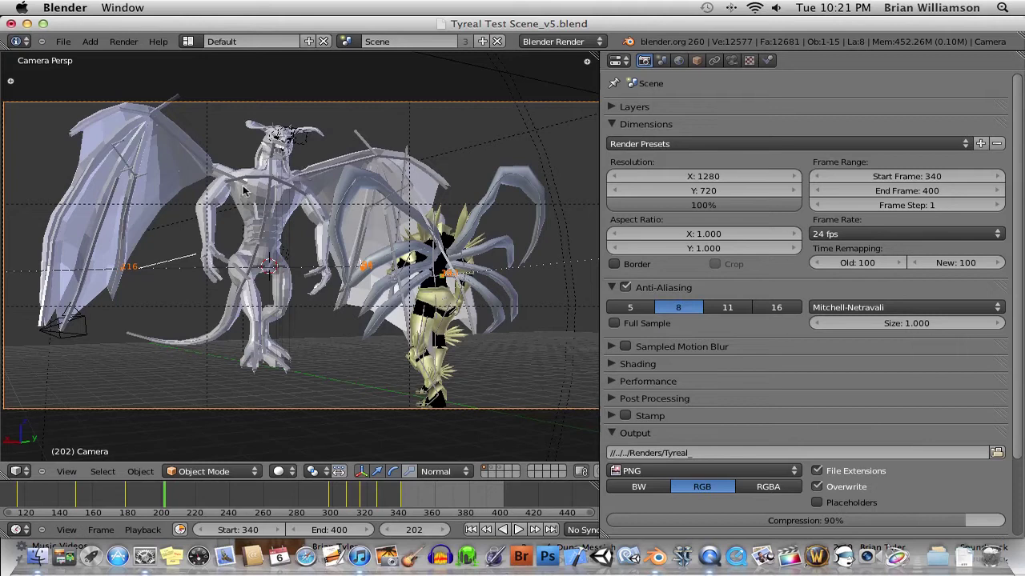
pyautogui.click(301, 501)
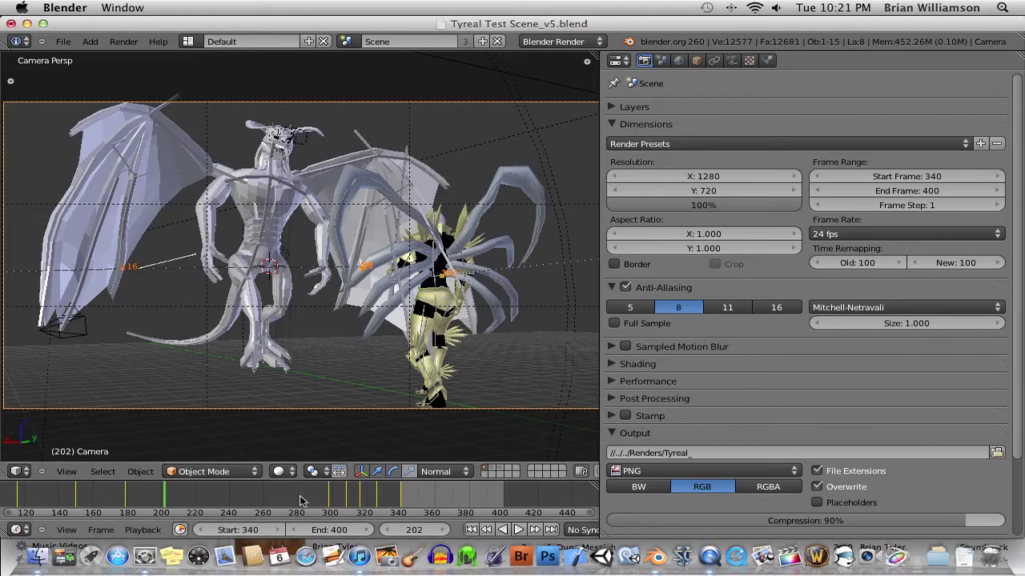
pyautogui.moveTo(343, 503); pyautogui.dragTo(439, 502)
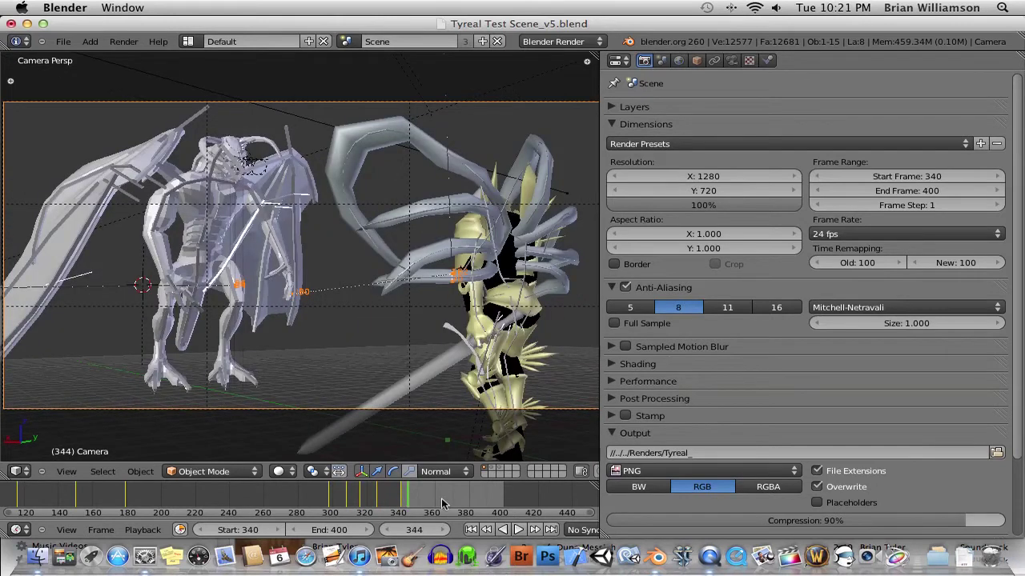
pyautogui.click(77, 497)
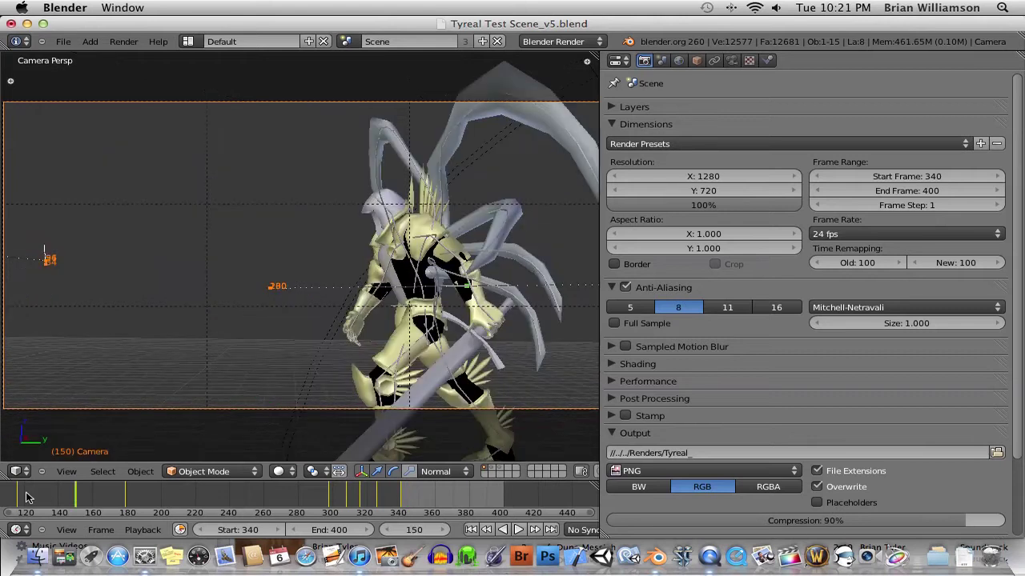
pyautogui.click(22, 499)
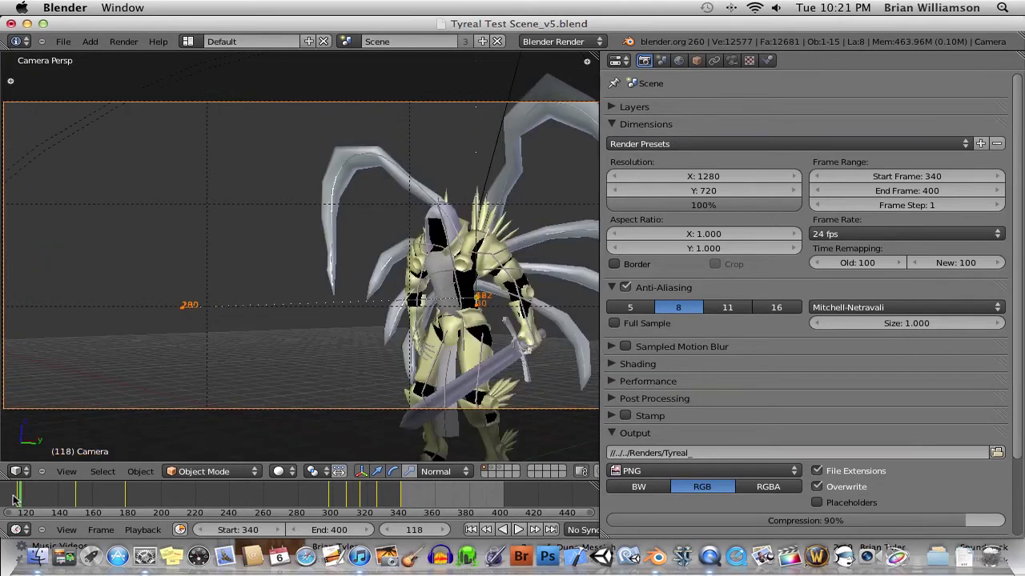
pyautogui.click(13, 499)
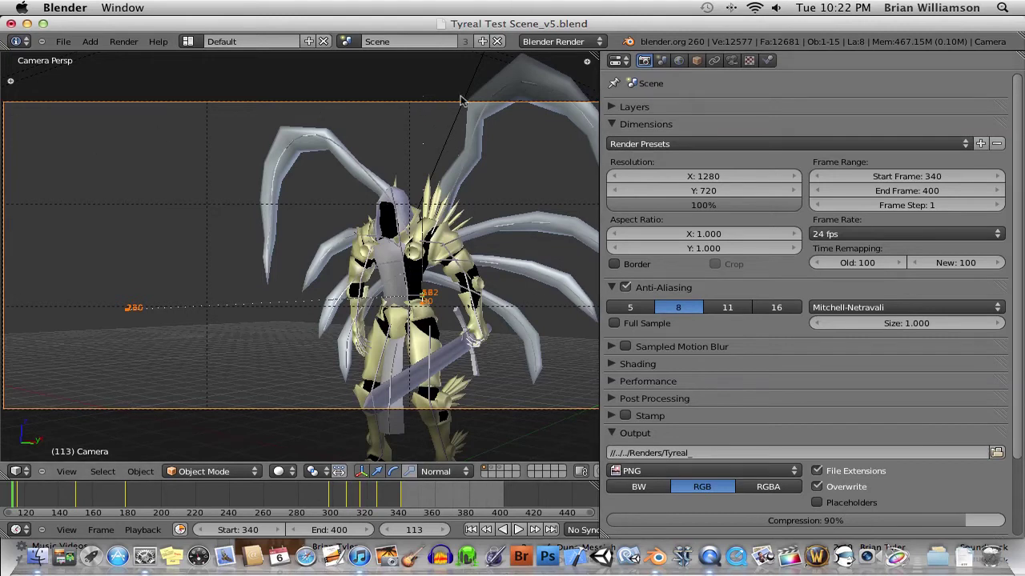
# - Select the camera, slide it along its local Z axis, then trackball-rotate it to reframe Tyrael
pyautogui.rightClick(475, 136)
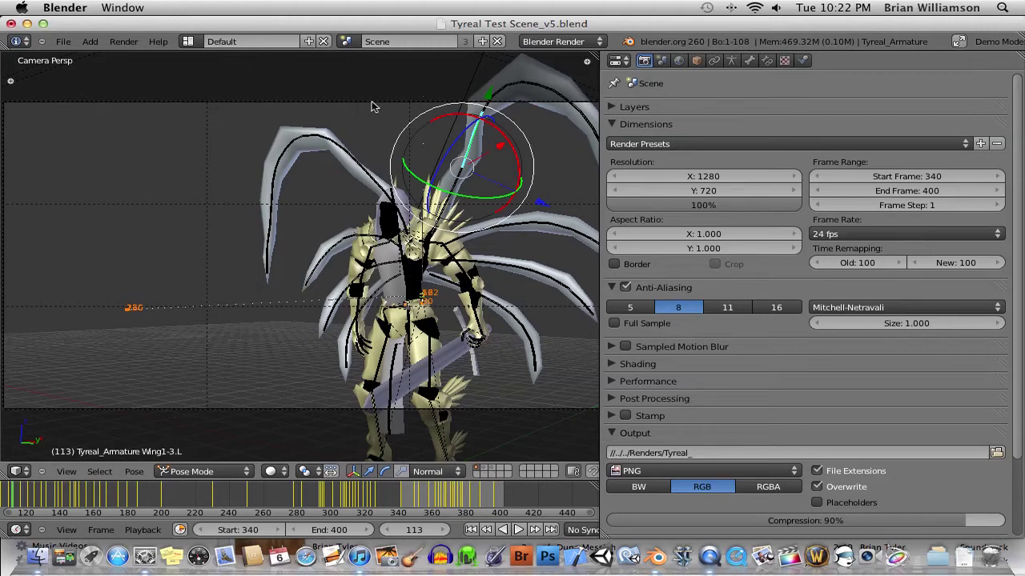
pyautogui.rightClick(372, 104)
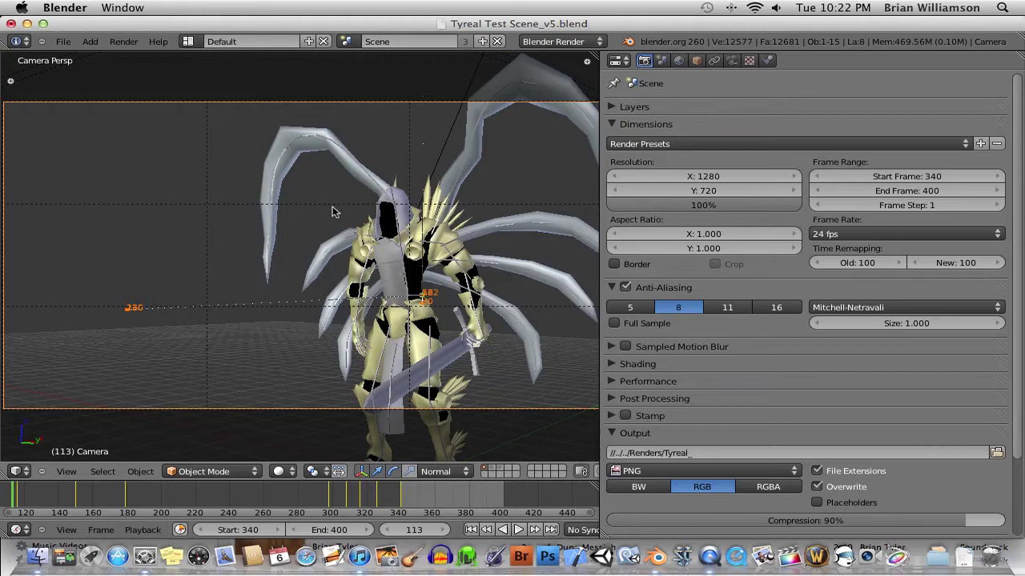
pyautogui.press('g')
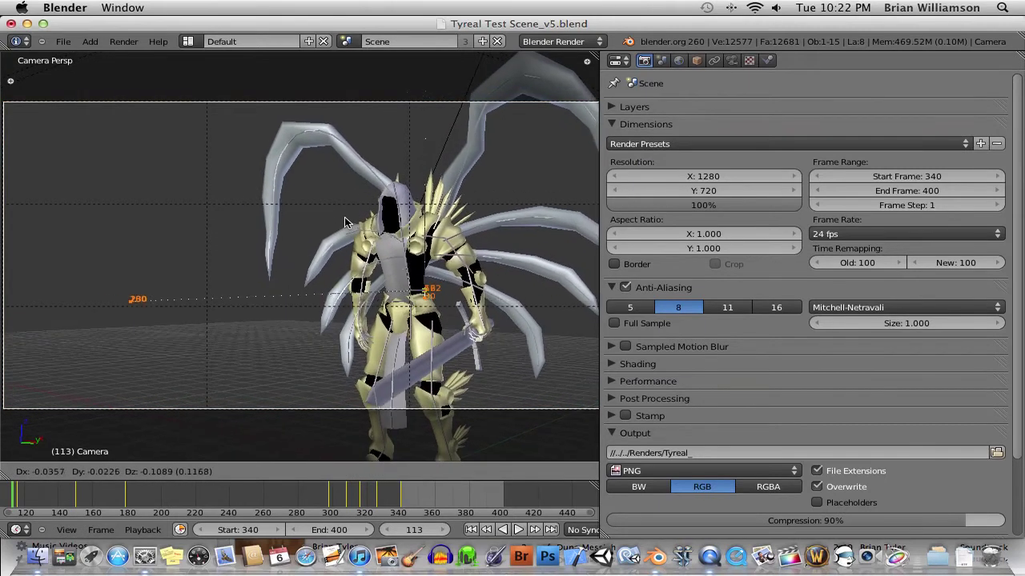
pyautogui.press('z')
pyautogui.press('z')
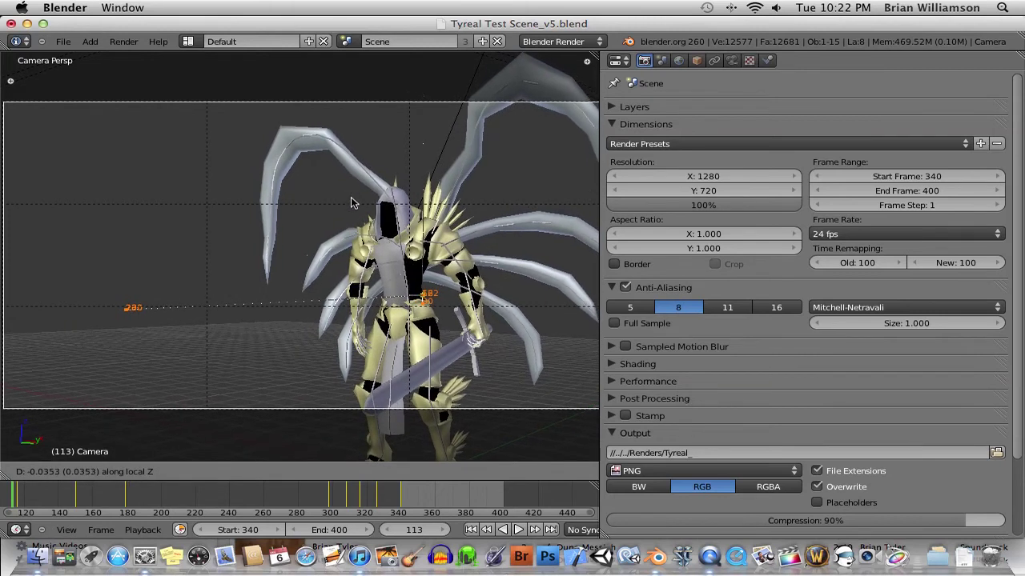
pyautogui.click(350, 196)
pyautogui.press('r')
pyautogui.press('r')
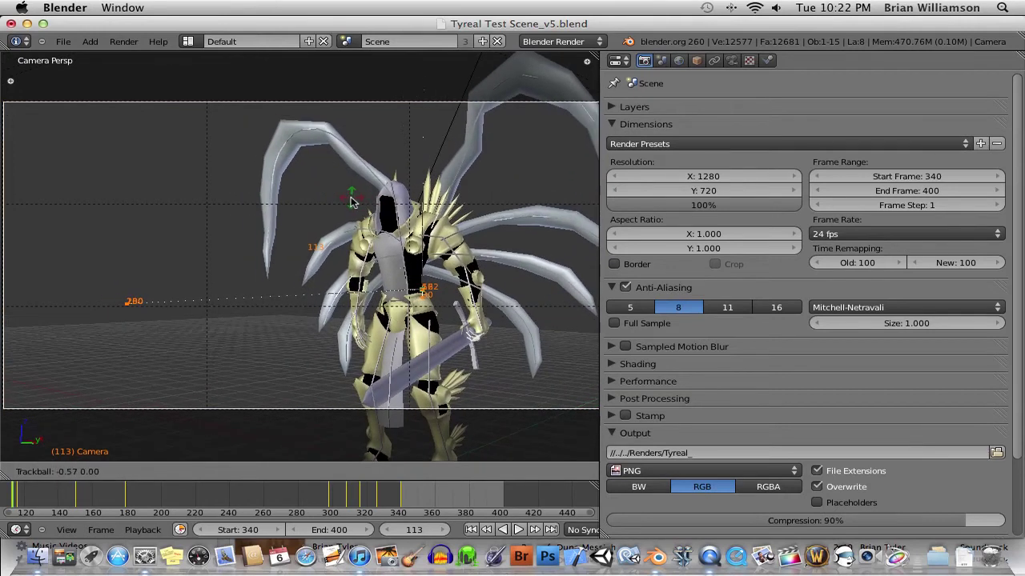
pyautogui.click(342, 205)
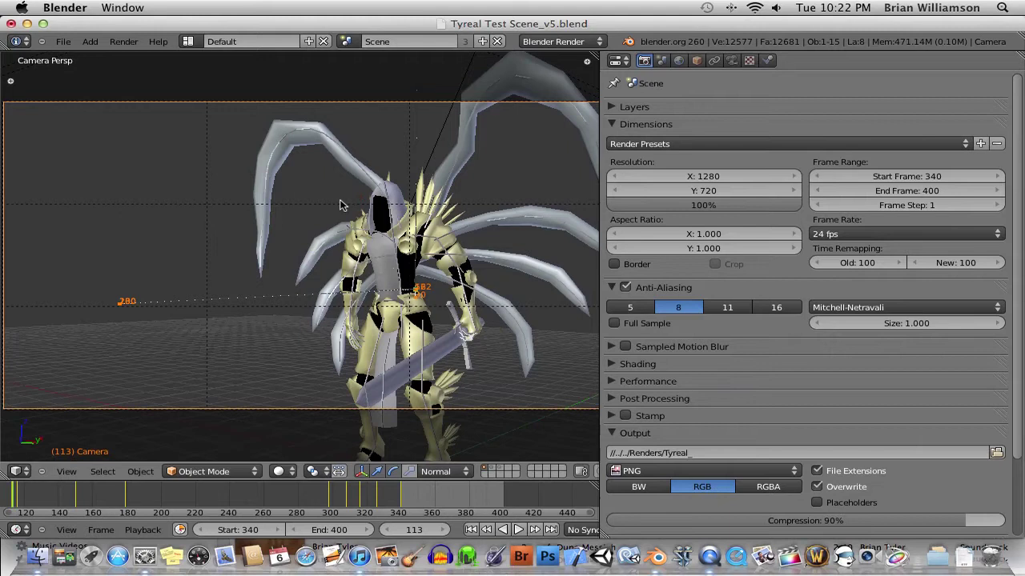
# - Show Camera.004's data properties and enable Title Safe in its Display panel
pyautogui.click(731, 61)
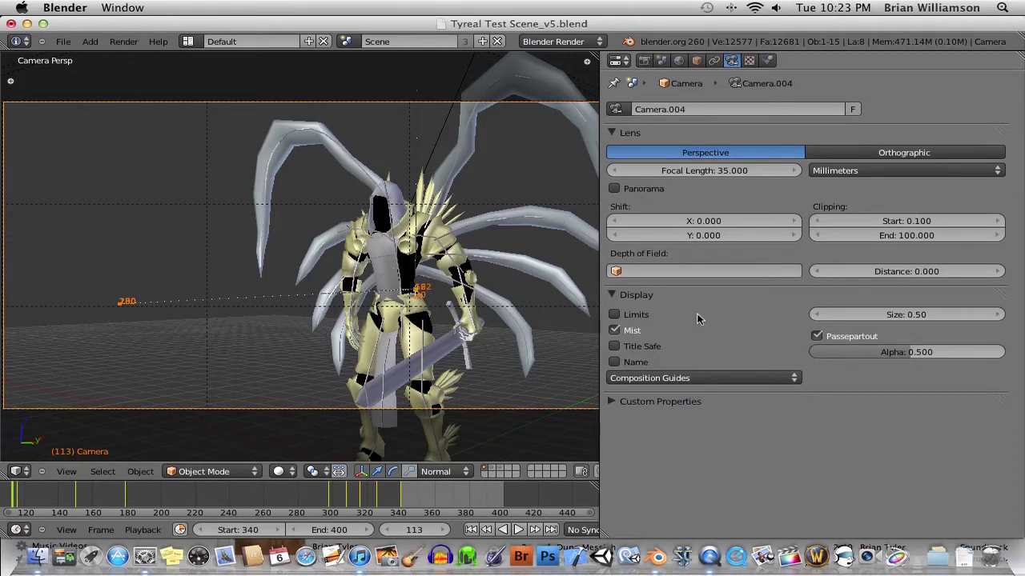
pyautogui.click(615, 347)
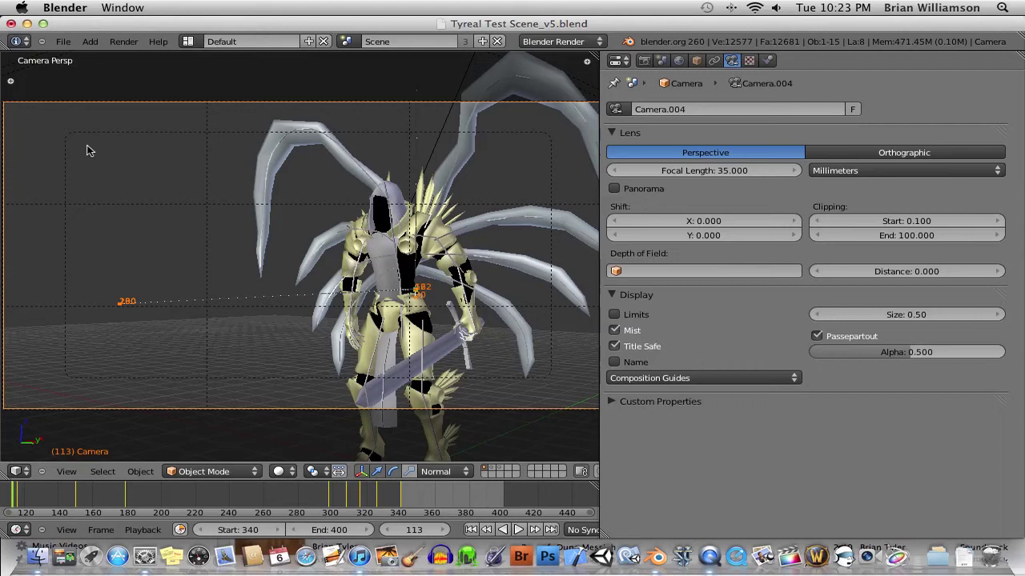
# - Turn Title Safe off, view the composition guides list, then set the timeline to frame 112
pyautogui.click(615, 347)
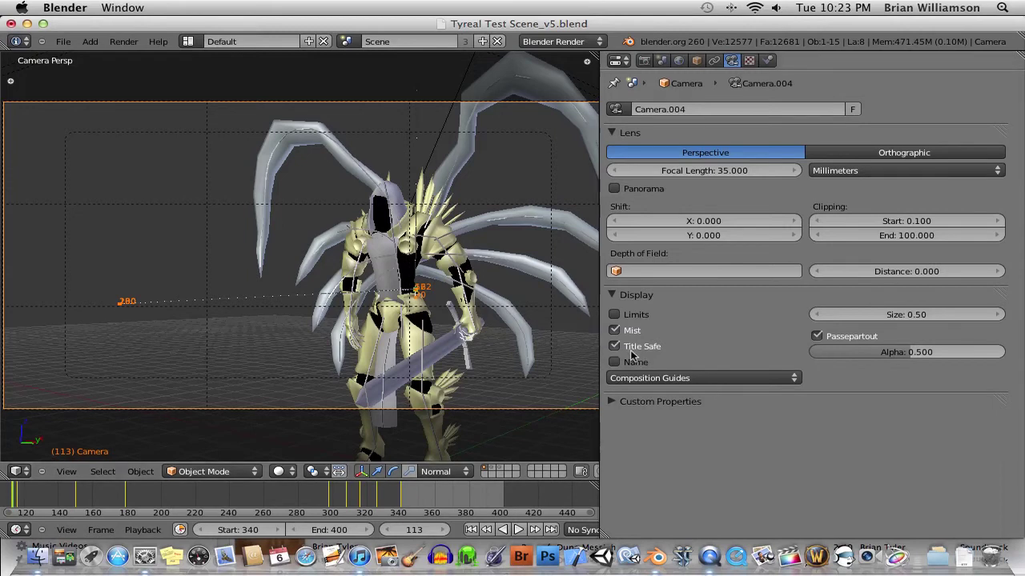
pyautogui.click(789, 379)
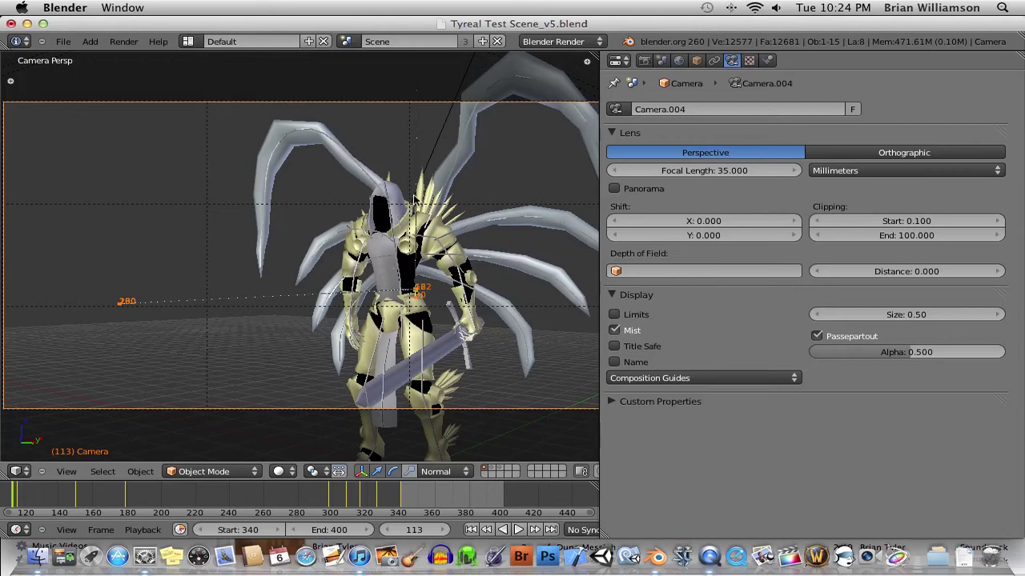
pyautogui.click(350, 499)
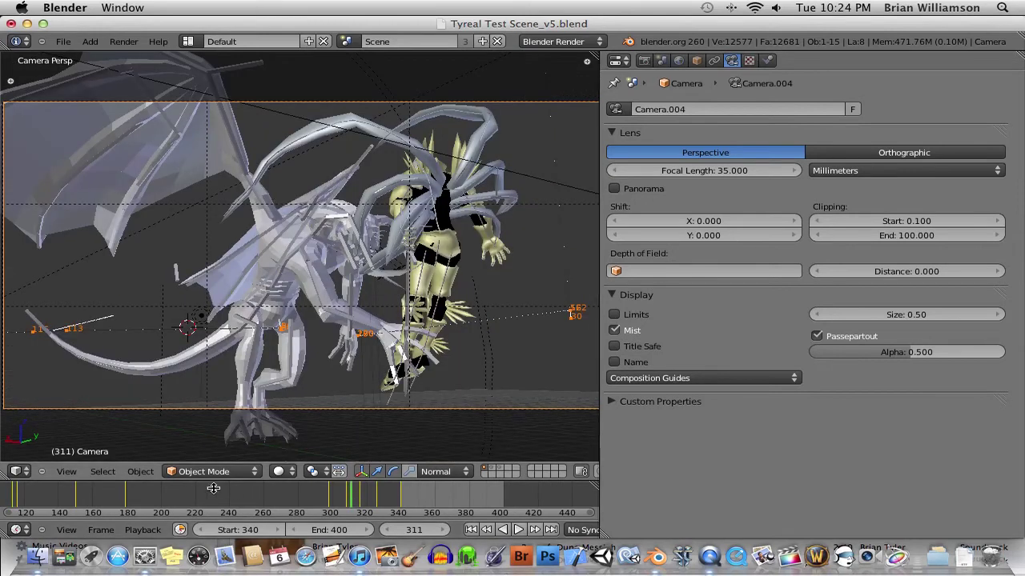
pyautogui.click(127, 498)
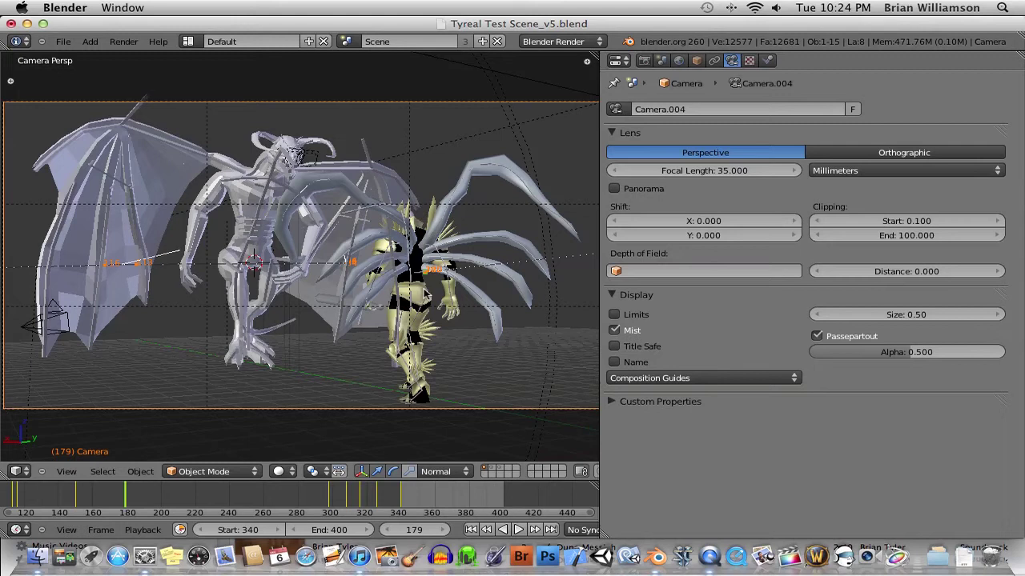
pyautogui.click(13, 500)
pyautogui.moveTo(13, 501); pyautogui.dragTo(22, 502)
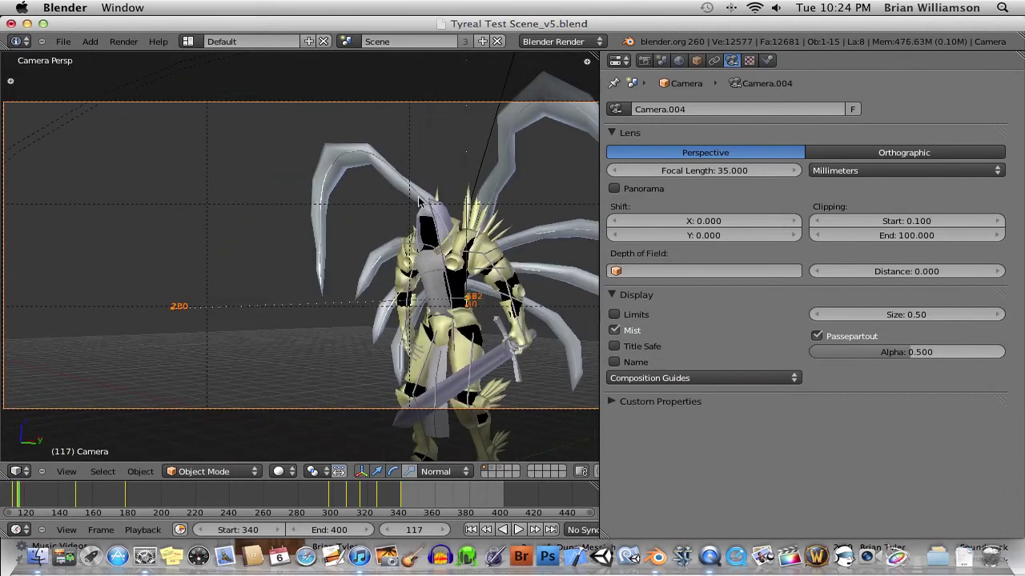
pyautogui.click(13, 500)
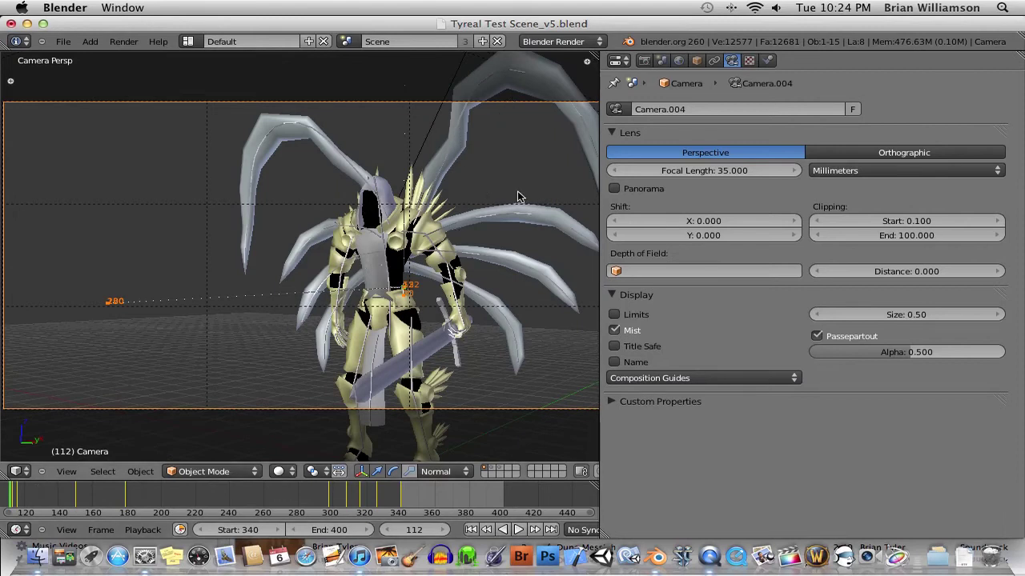
pyautogui.click(792, 378)
pyautogui.click(614, 425)
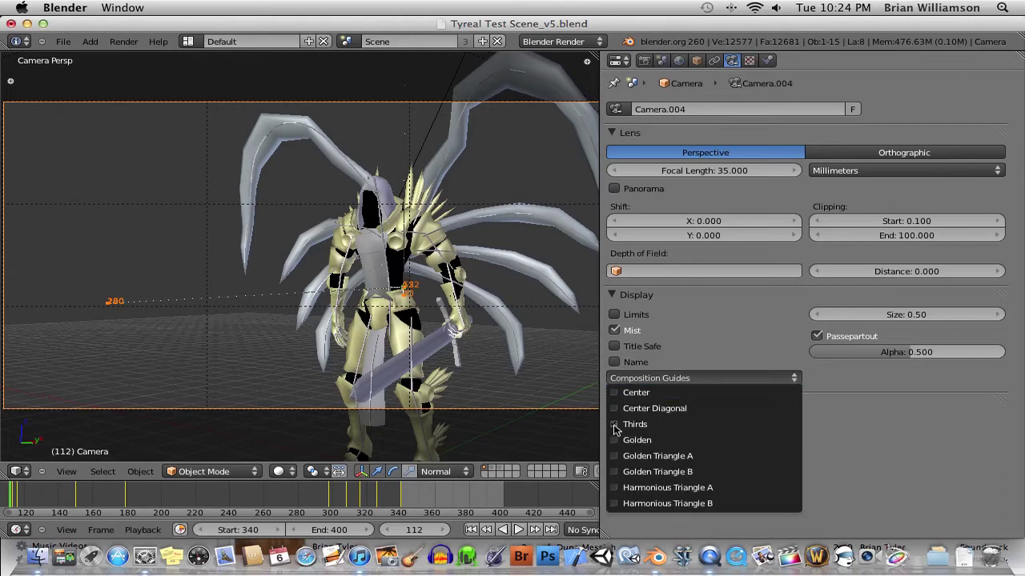
pyautogui.click(613, 430)
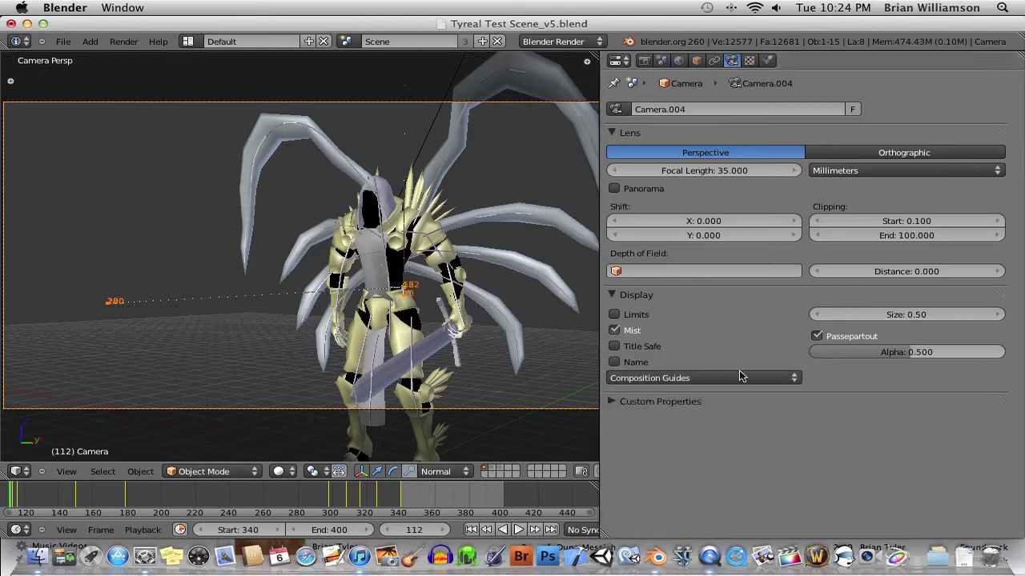
pyautogui.click(791, 379)
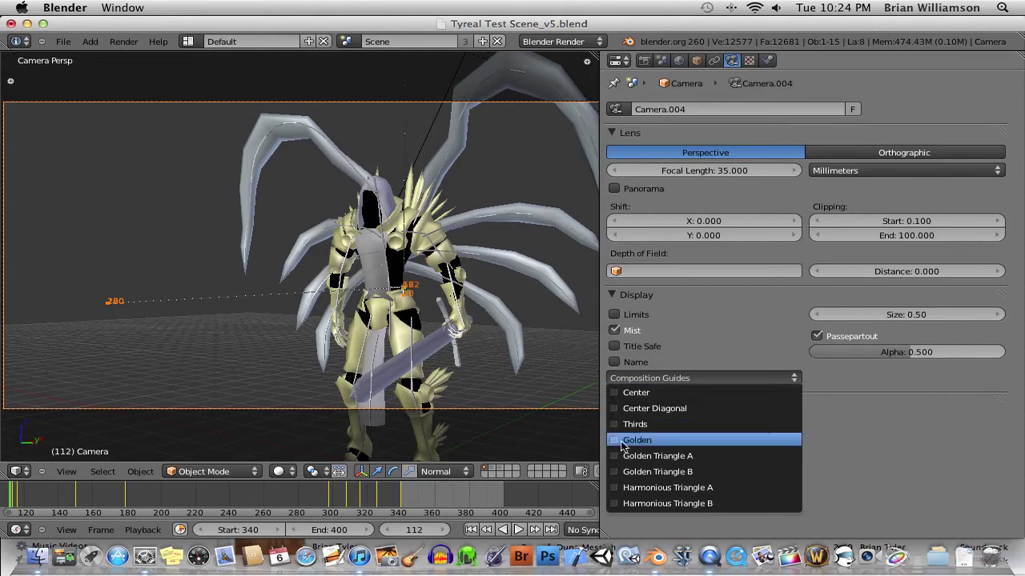
pyautogui.click(623, 441)
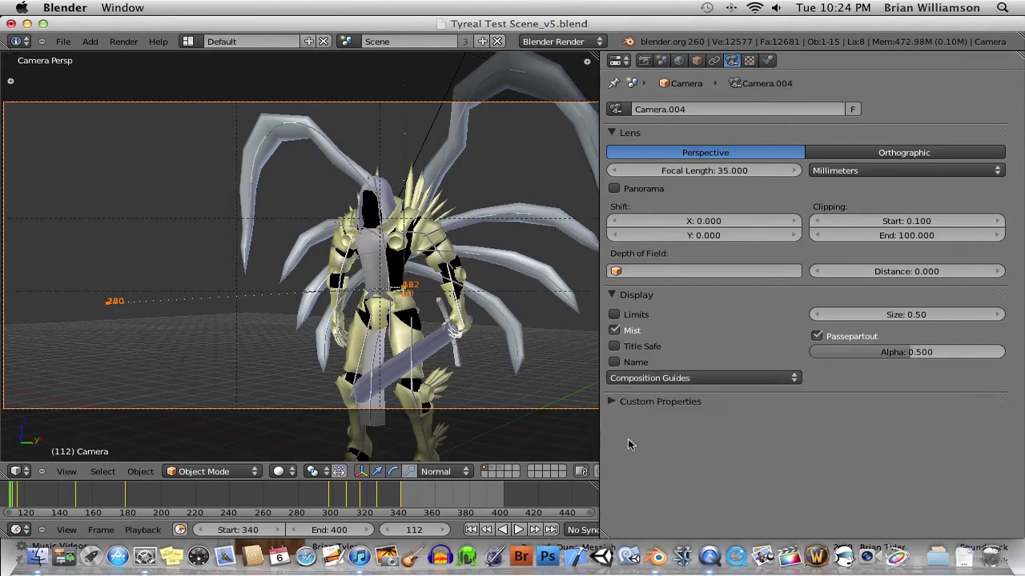
pyautogui.click(781, 378)
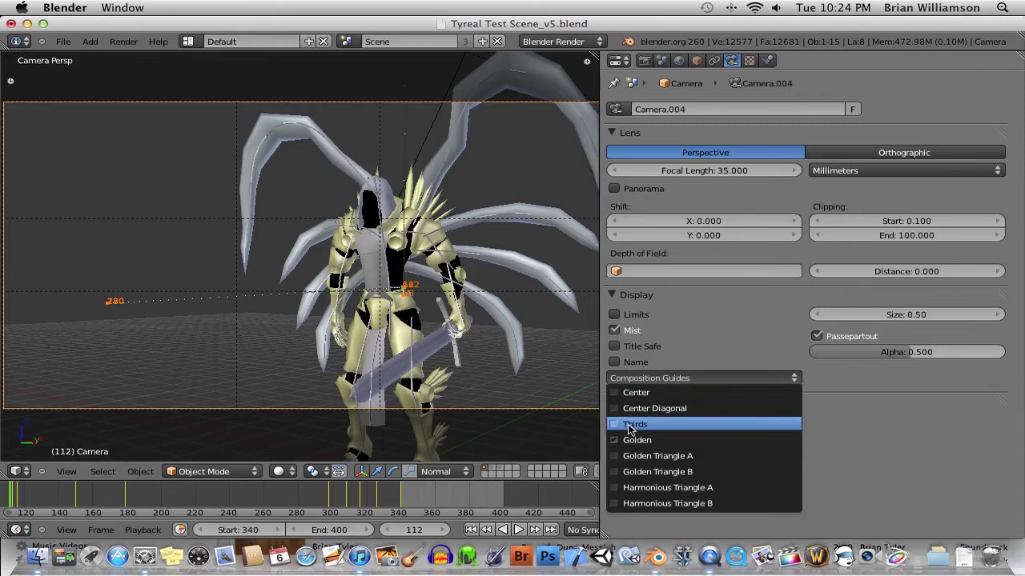
pyautogui.click(630, 425)
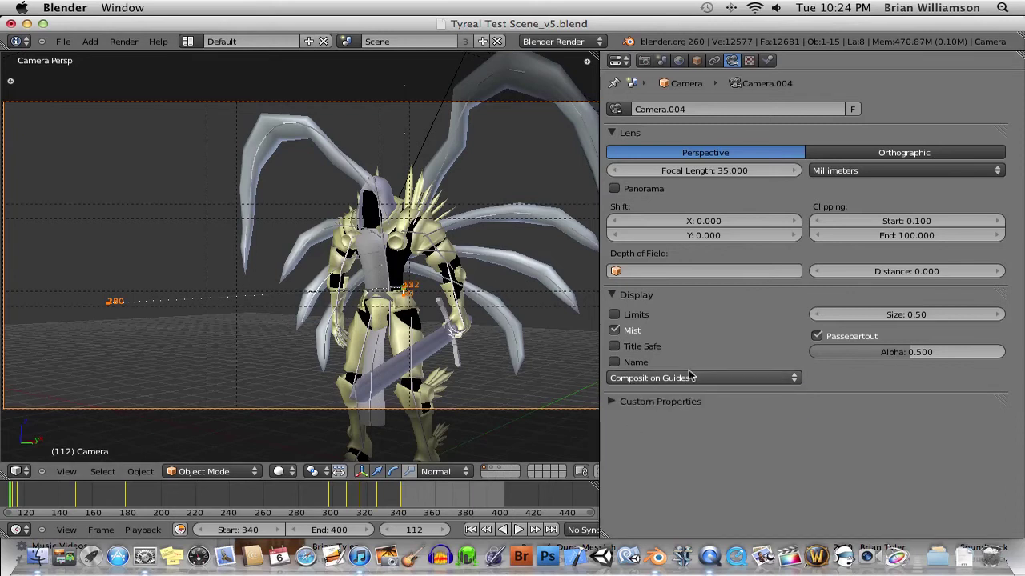
pyautogui.click(723, 378)
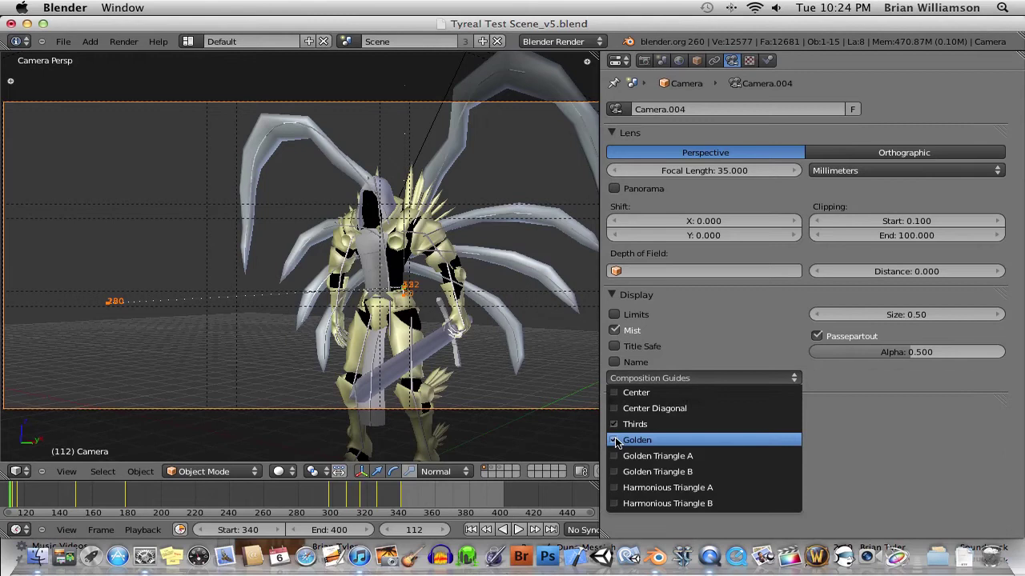
pyautogui.click(615, 440)
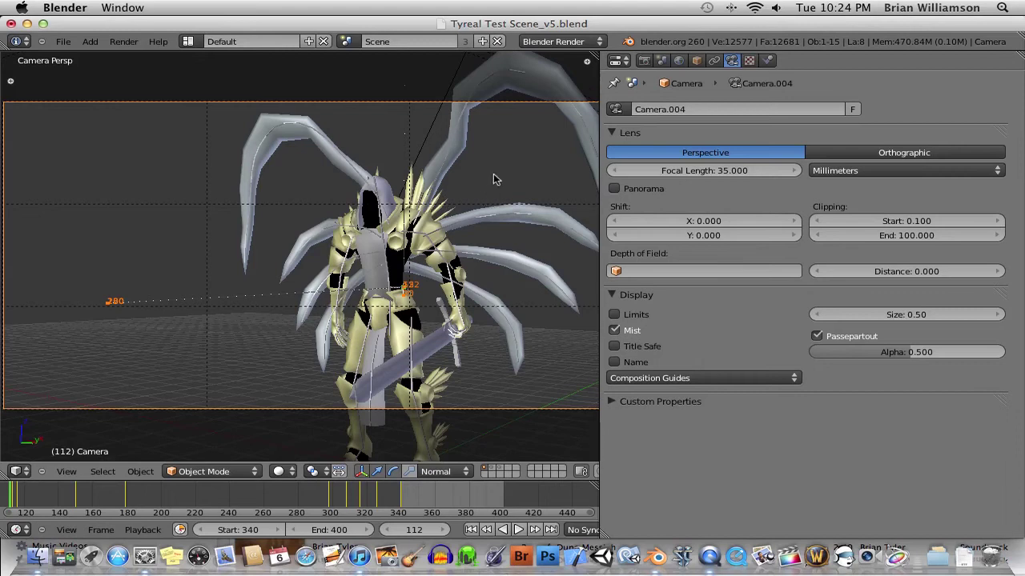
# - Switch to Top Ortho view, adjust the zoom, and move the timeline to frame 278
pyautogui.press('KP_7')
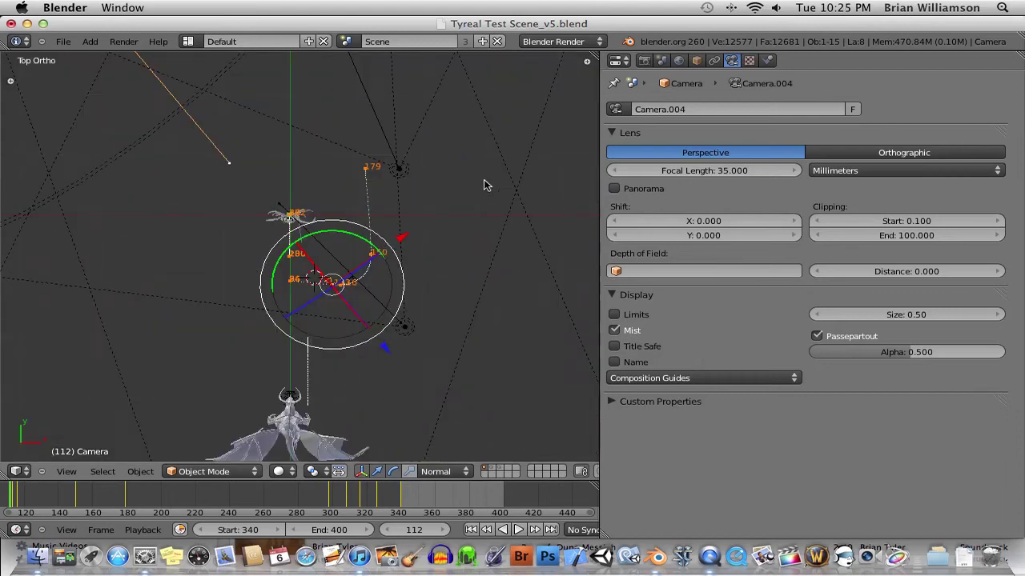
pyautogui.scroll(5, 413, 238)
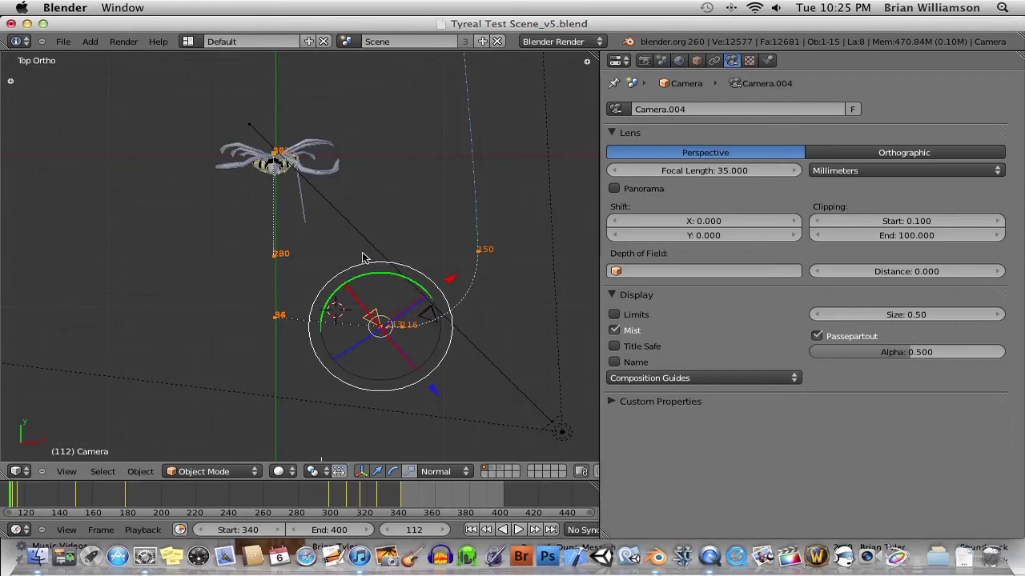
pyautogui.scroll(-2, 466, 303)
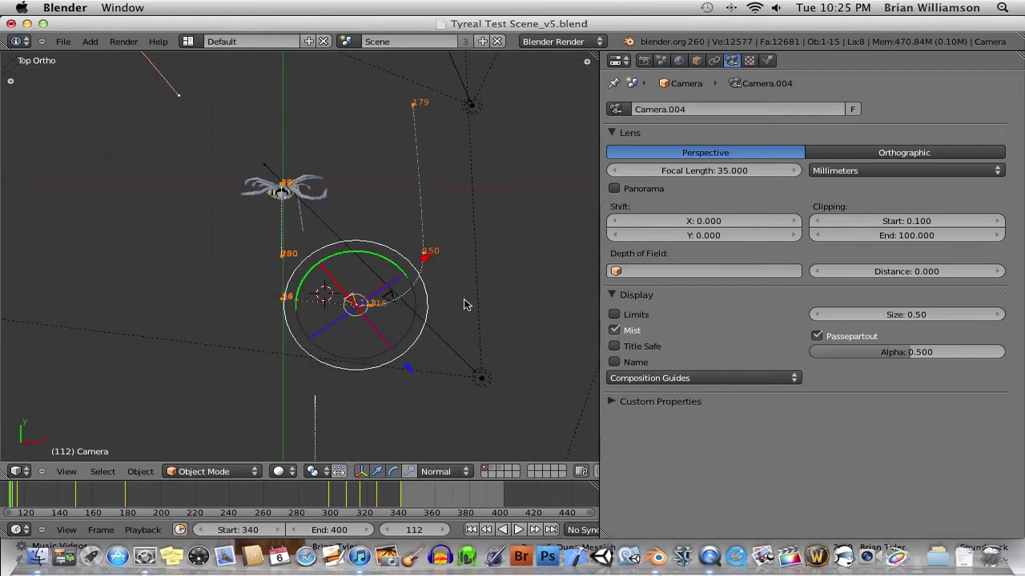
pyautogui.click(294, 503)
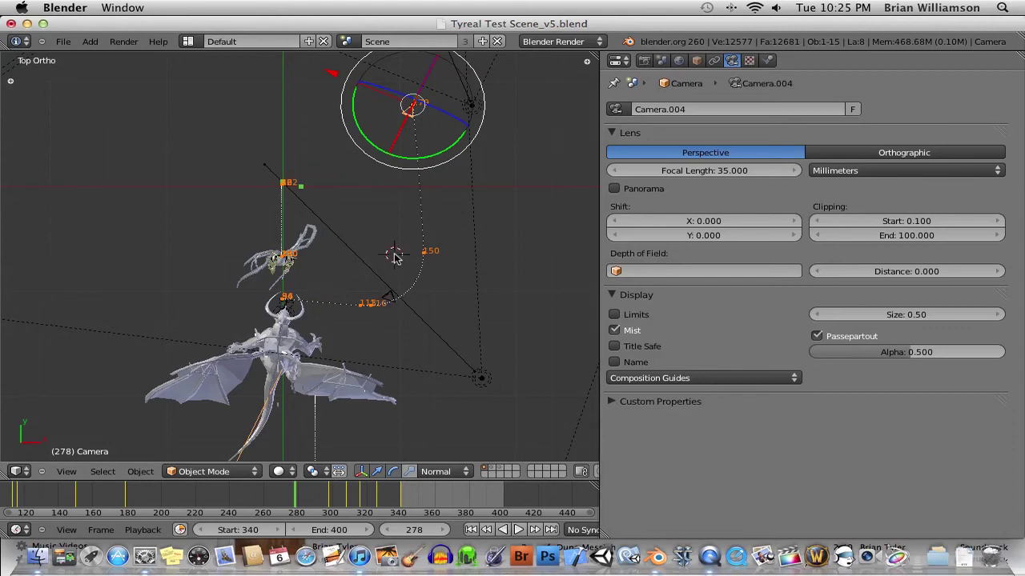
# - Dismiss the Add menu, select Camera.002, and view through the active camera with Numpad 0
pyautogui.hotkey('shift', 'a')
pyautogui.moveTo(394, 256)
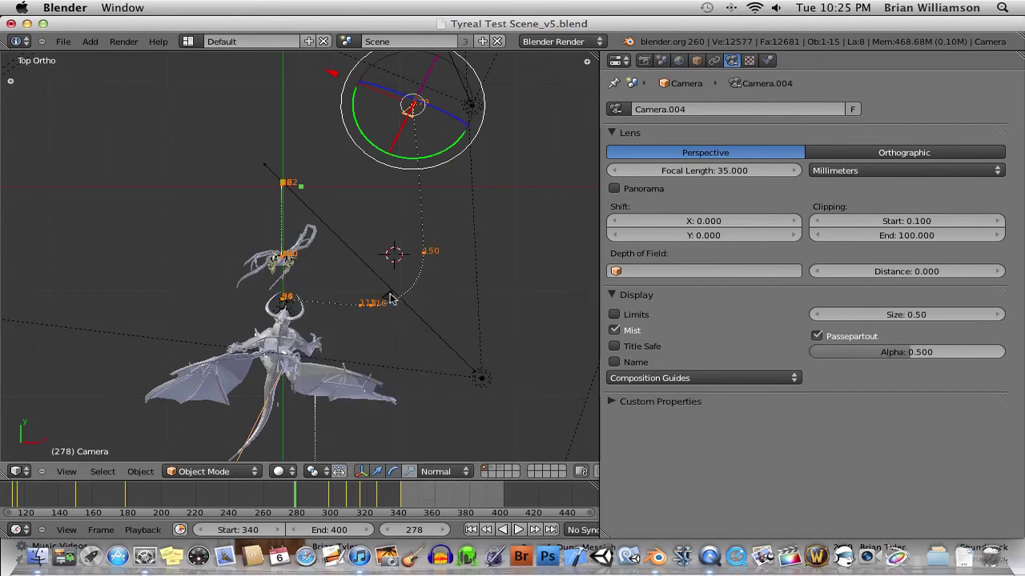
pyautogui.rightClick(389, 298)
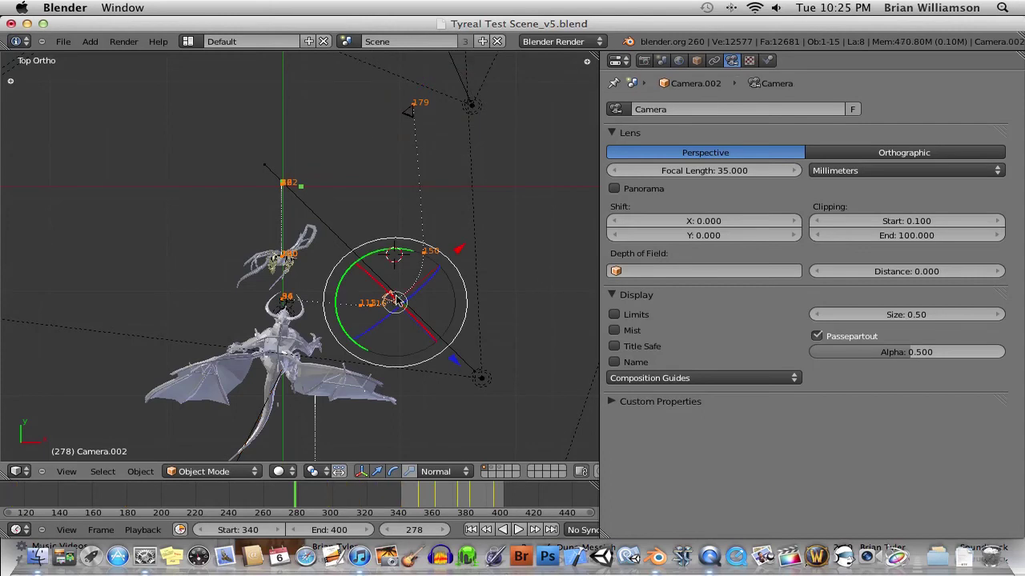
pyautogui.press('KP_0')
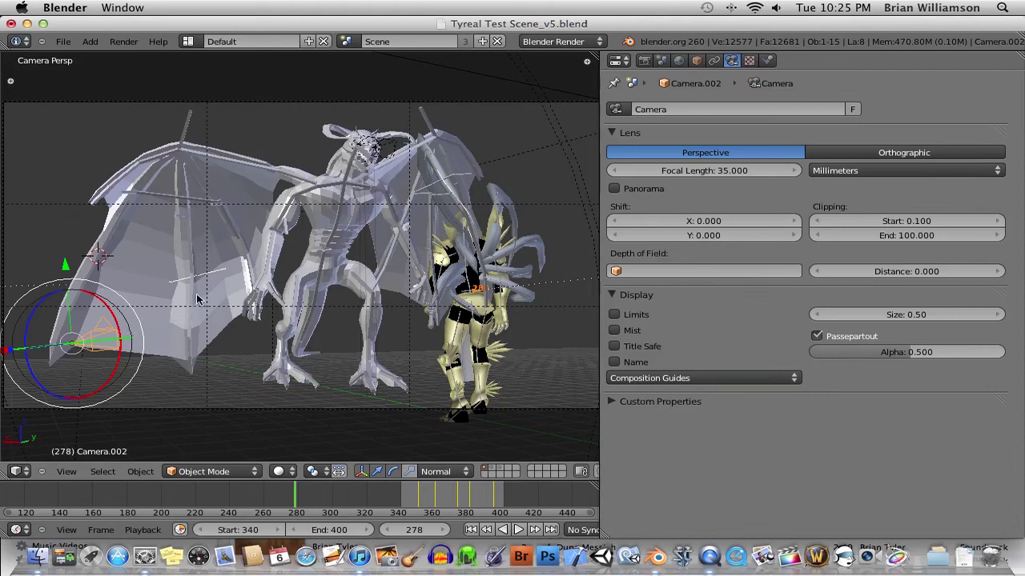
# - Make Camera.002 the active camera and play its shot through frames 340 and 395 to 419
pyautogui.press('ctrl+KP_0')
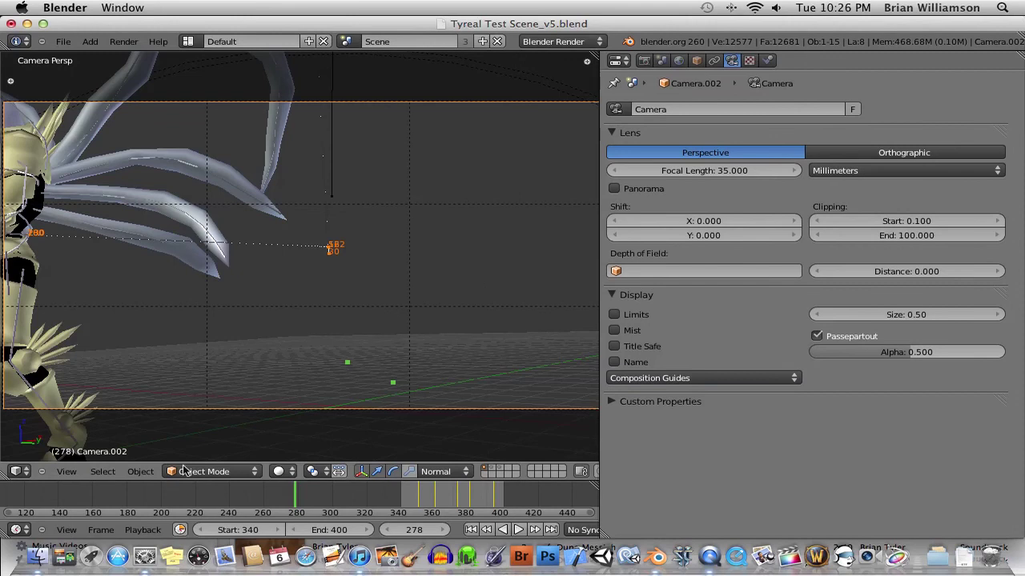
pyautogui.moveTo(380, 502); pyautogui.dragTo(503, 503)
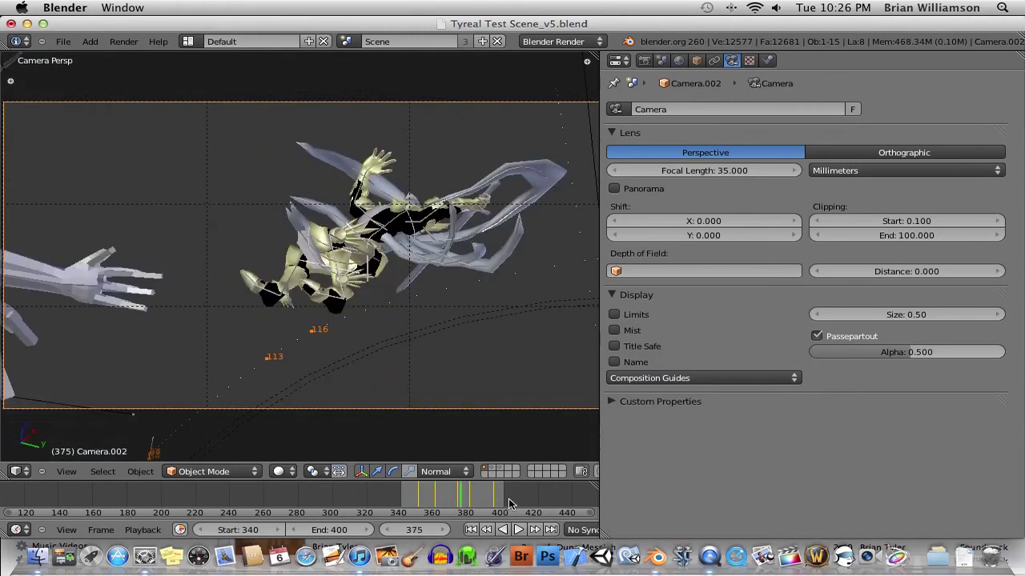
pyautogui.press('Up')
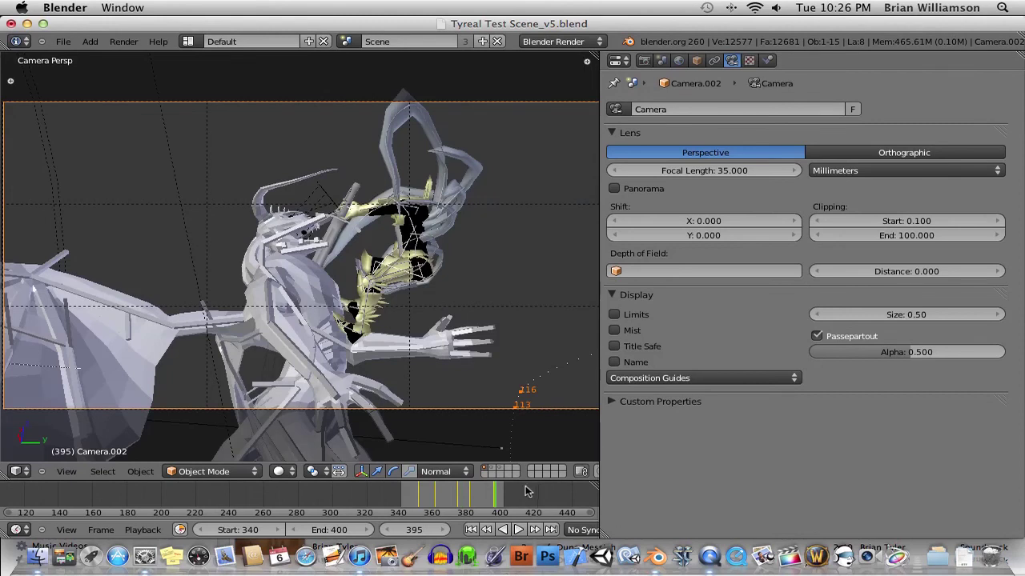
pyautogui.click(533, 490)
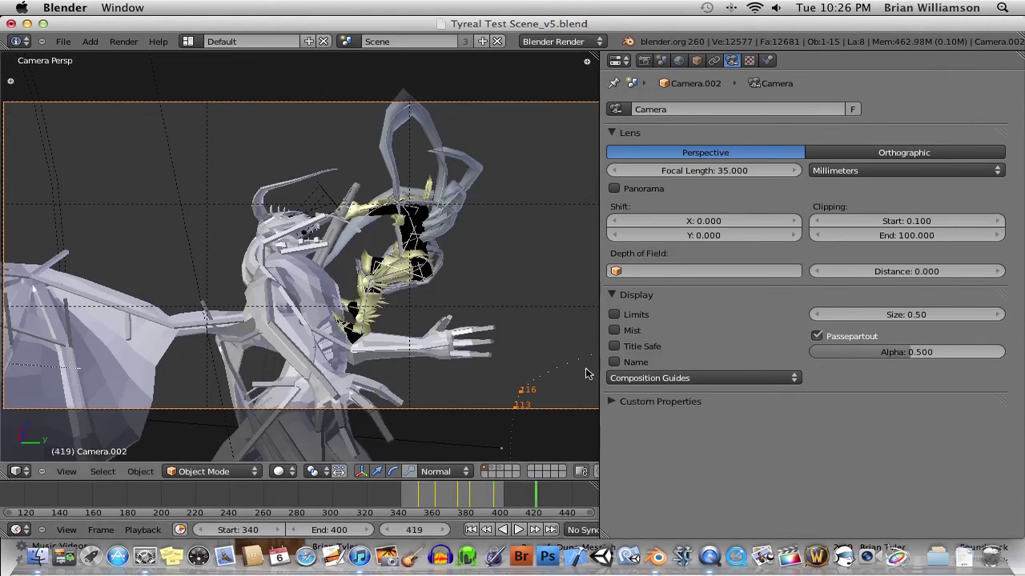